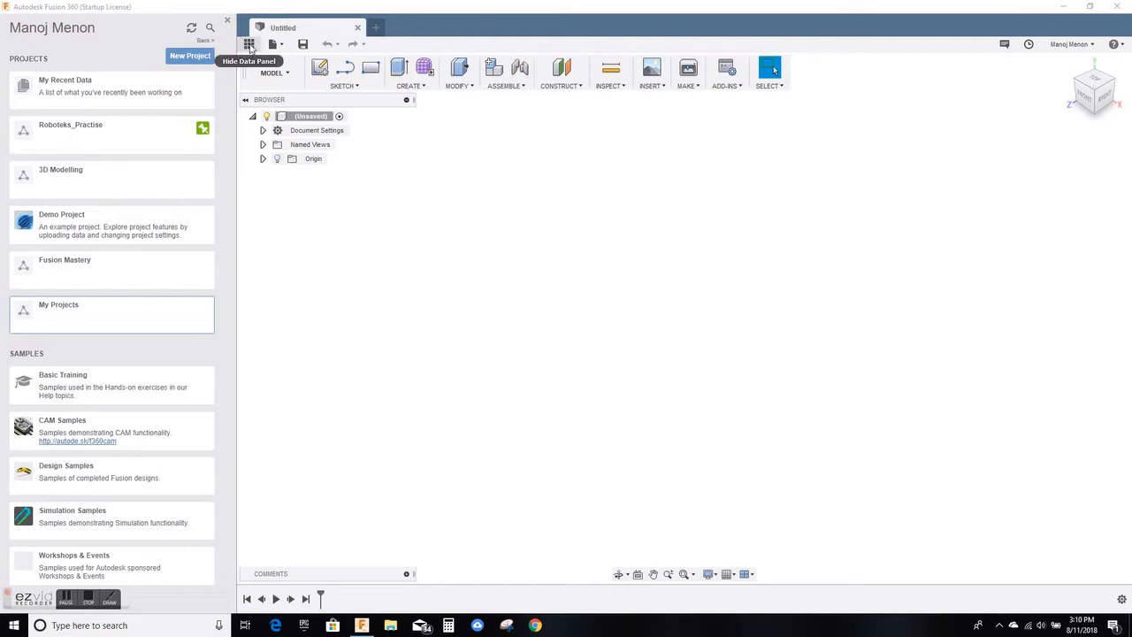
Browse the contents of the My Projects project, return to the project list and hide the project browser
click(250, 45)
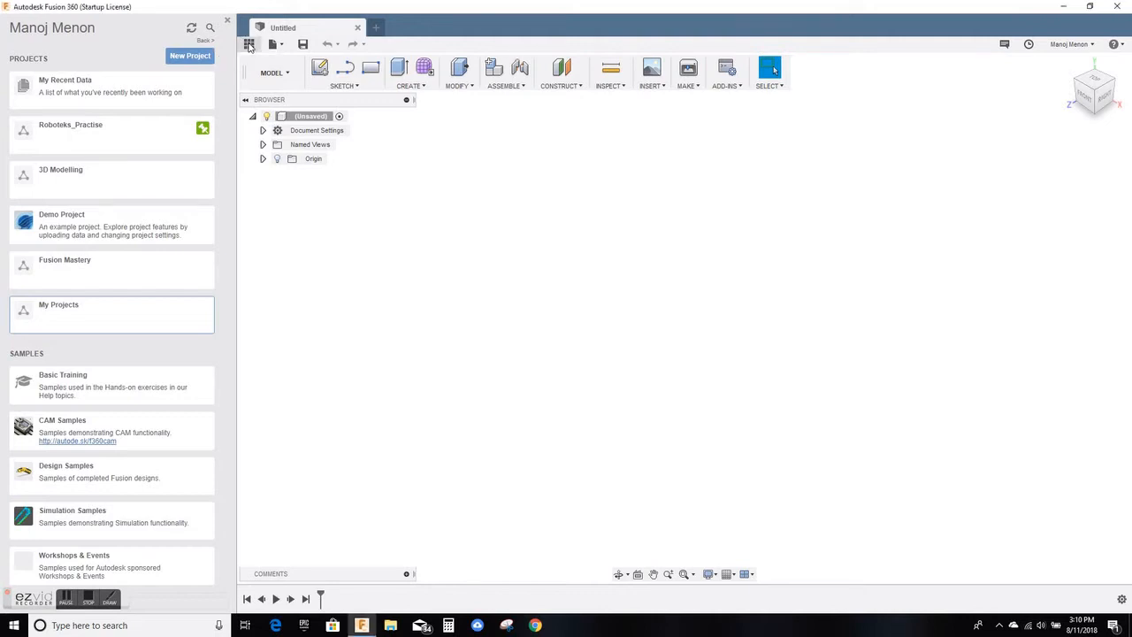
click(12, 45)
click(107, 325)
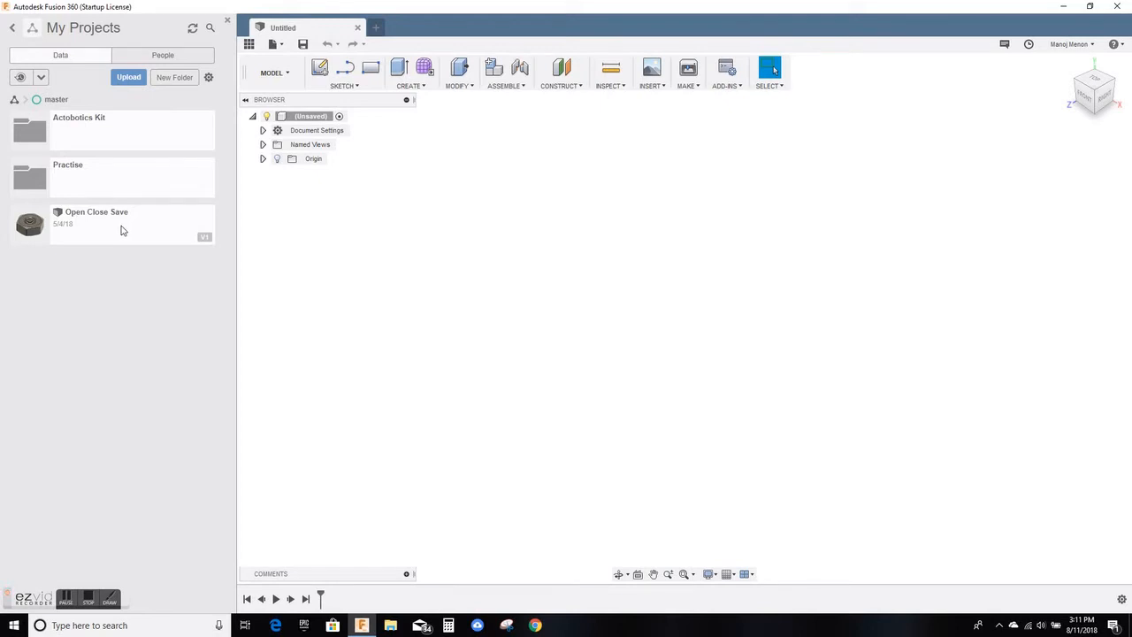
click(13, 30)
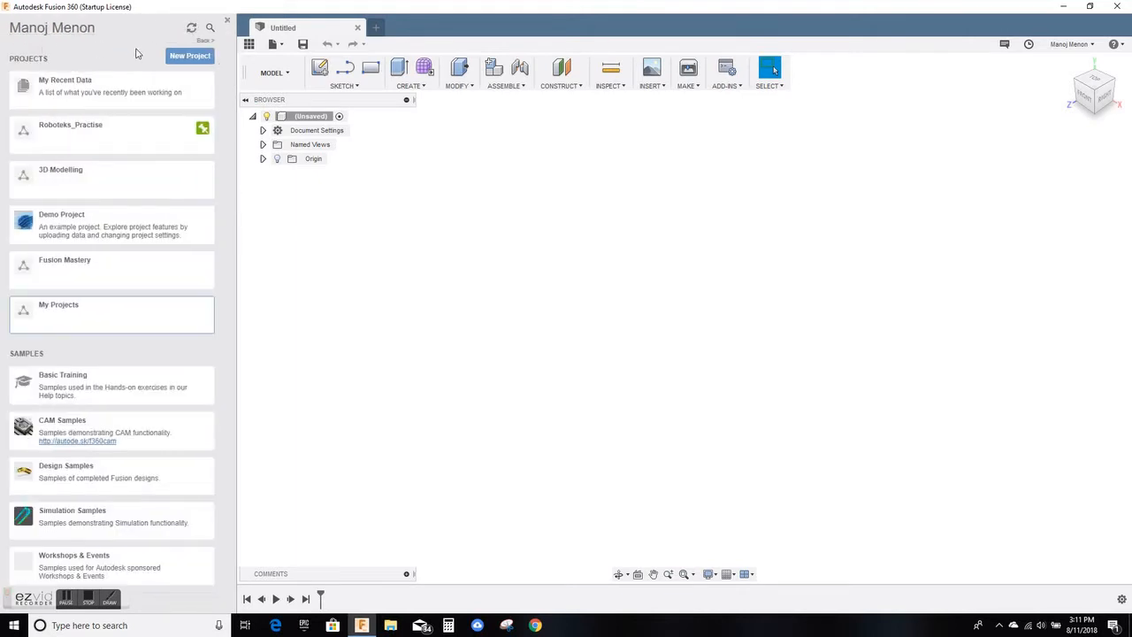
click(250, 45)
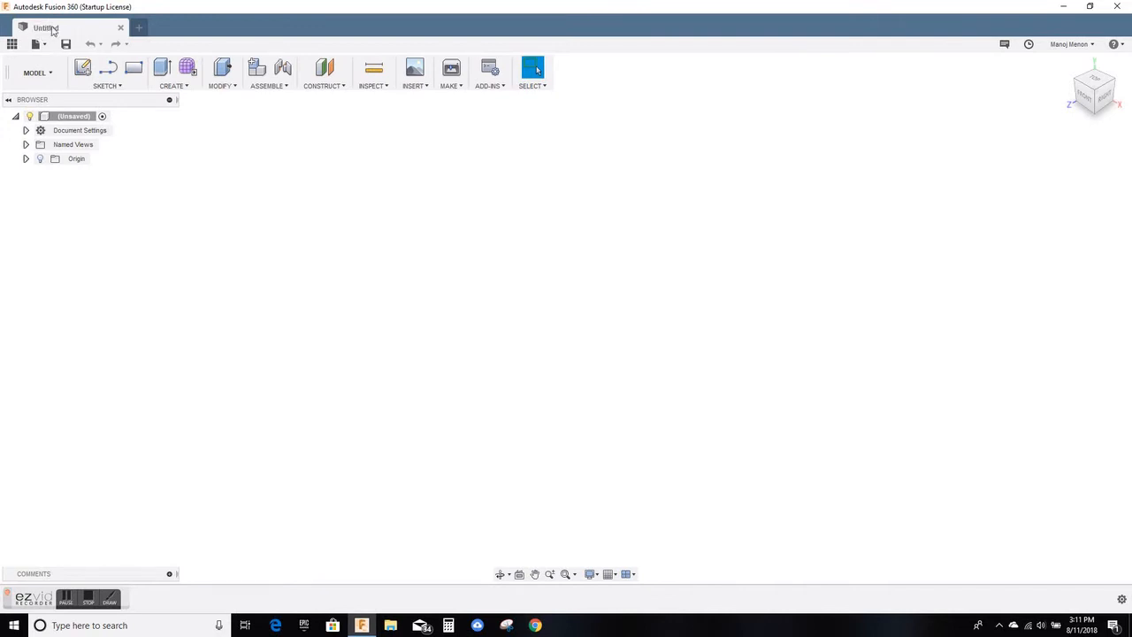
Create a new design and close the other untitled design
click(46, 46)
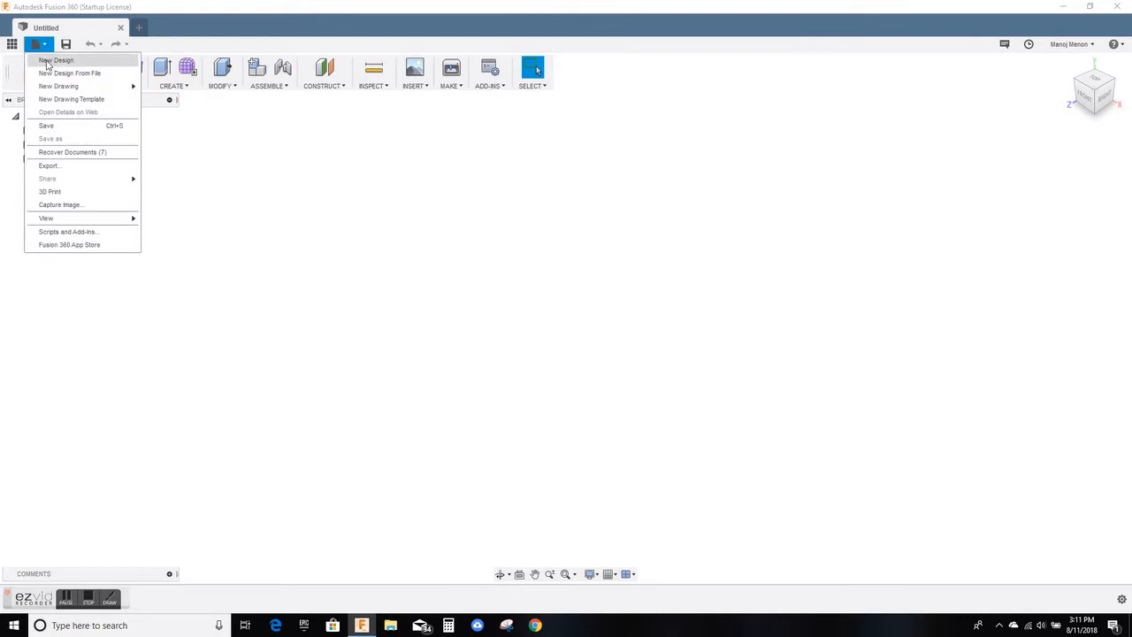
click(47, 61)
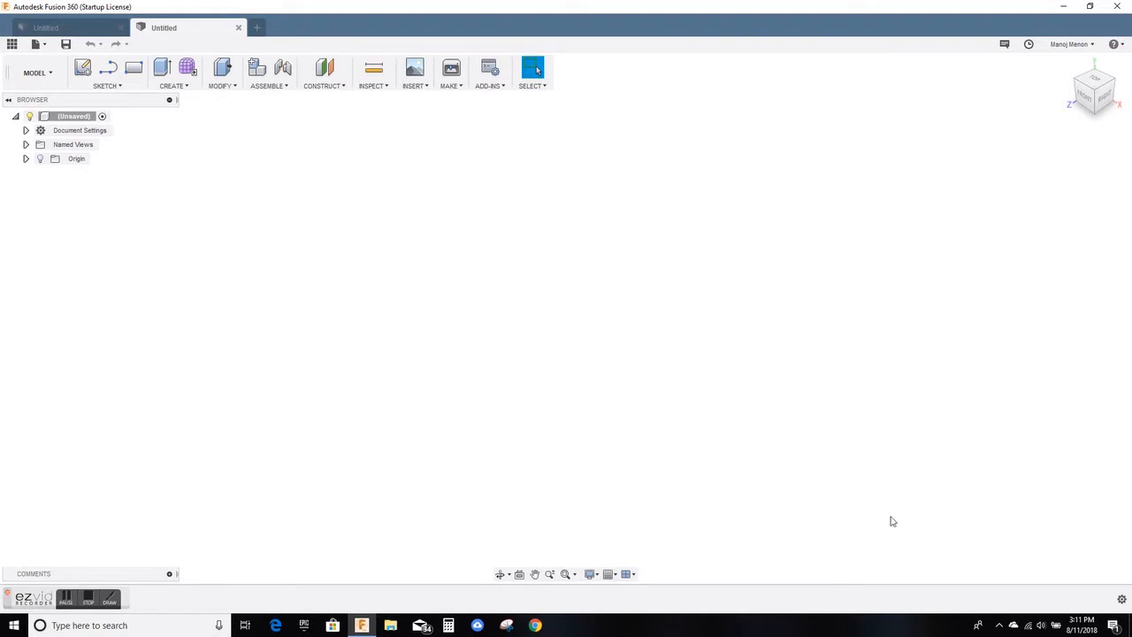
click(121, 27)
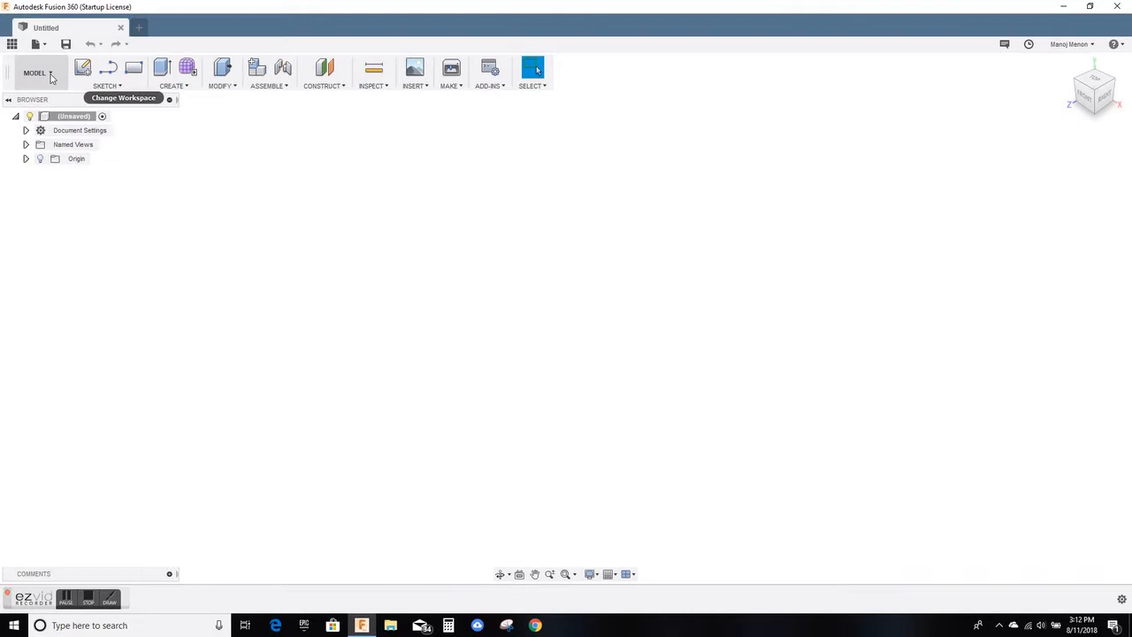
Review the available workspaces, including CAM, and choose the Model workspace
click(50, 75)
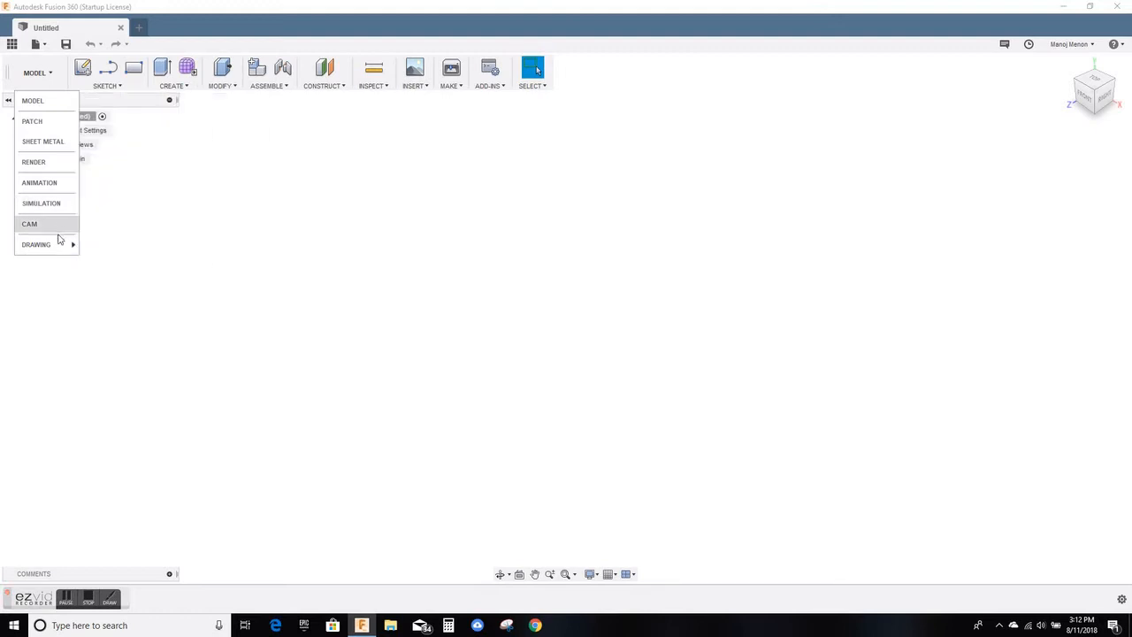
mouse_move(59, 251)
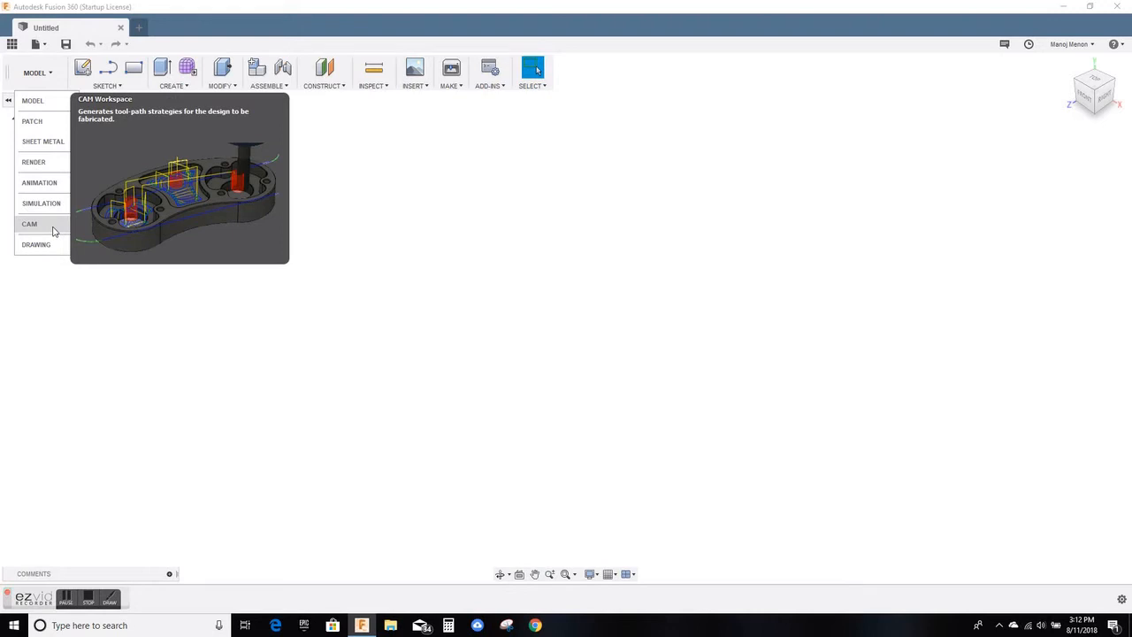
click(46, 105)
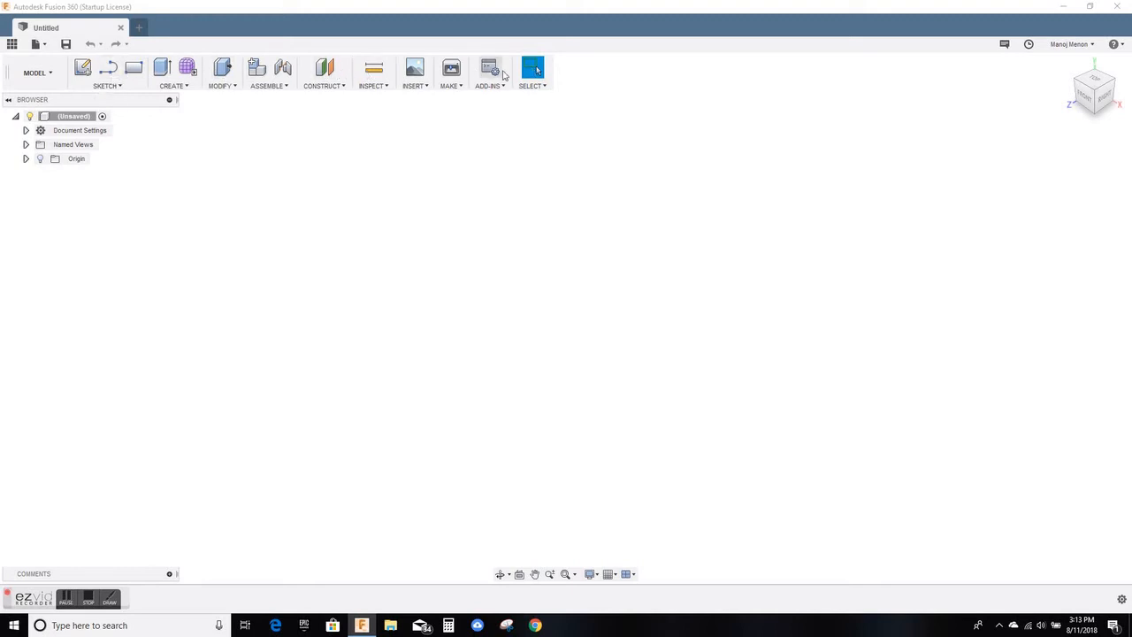
Look through the Model workspace's sketch, create, modify, assemble and insert commands
click(125, 86)
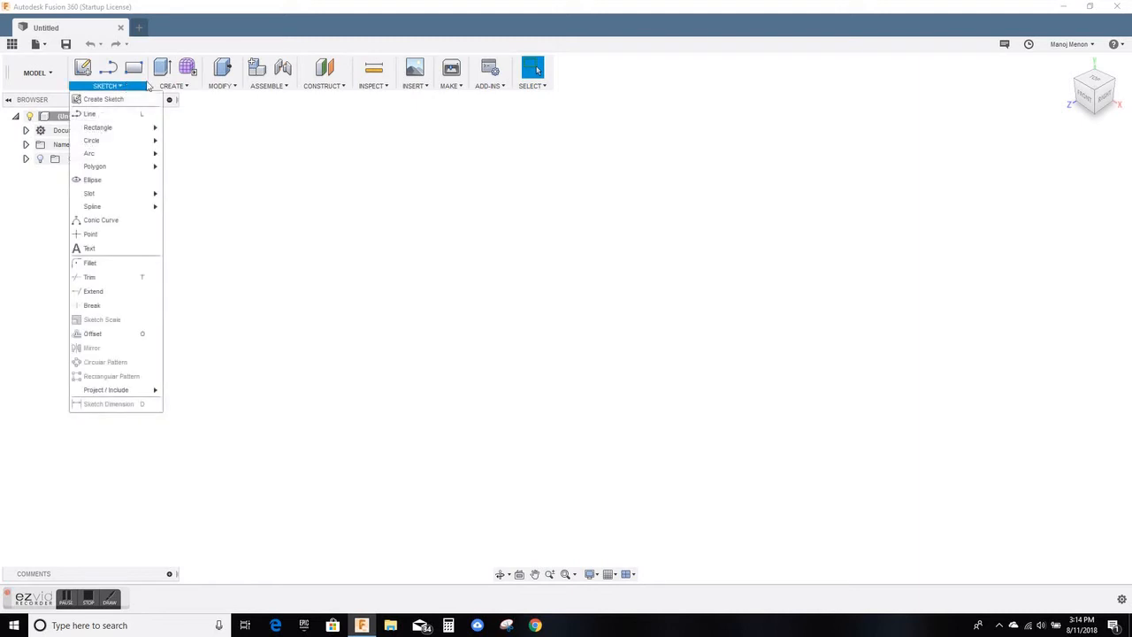
click(185, 87)
click(187, 88)
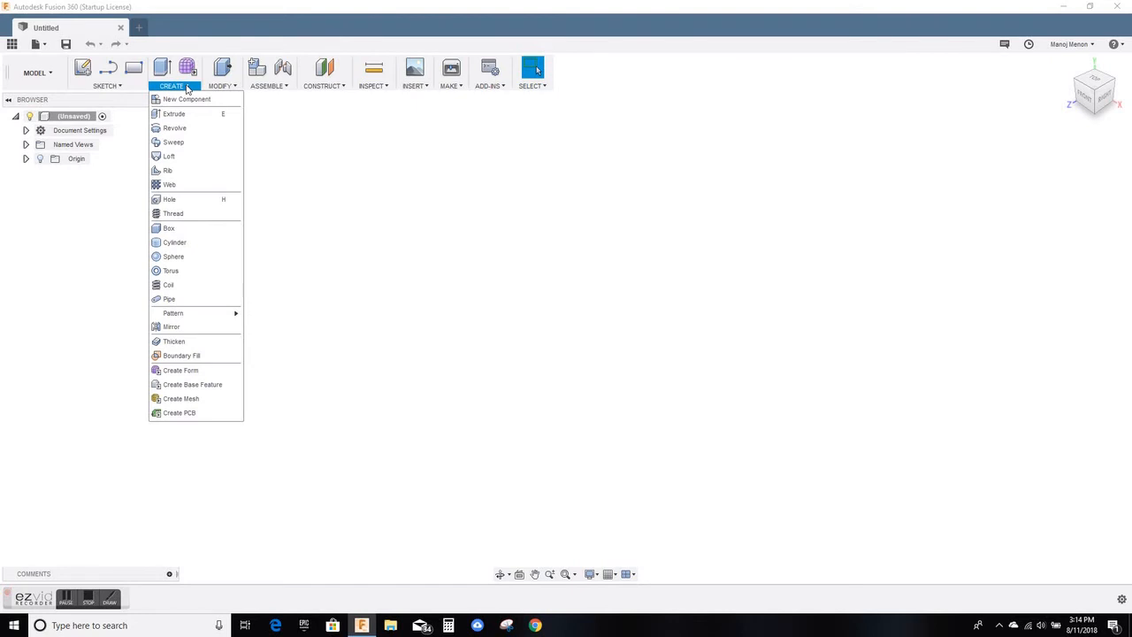
click(221, 84)
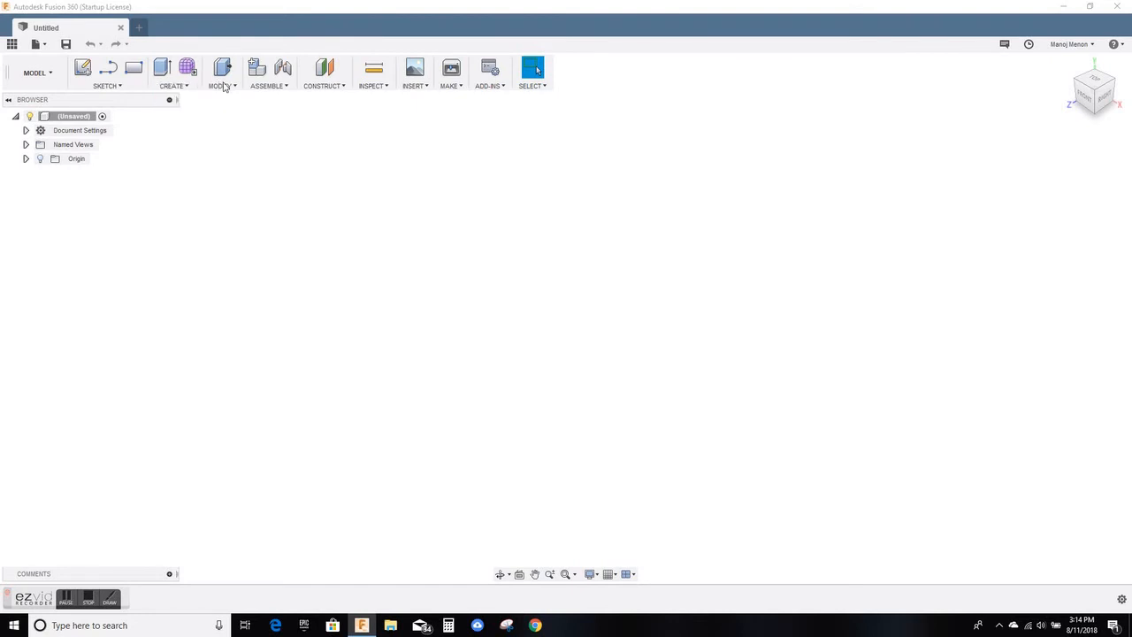
click(225, 88)
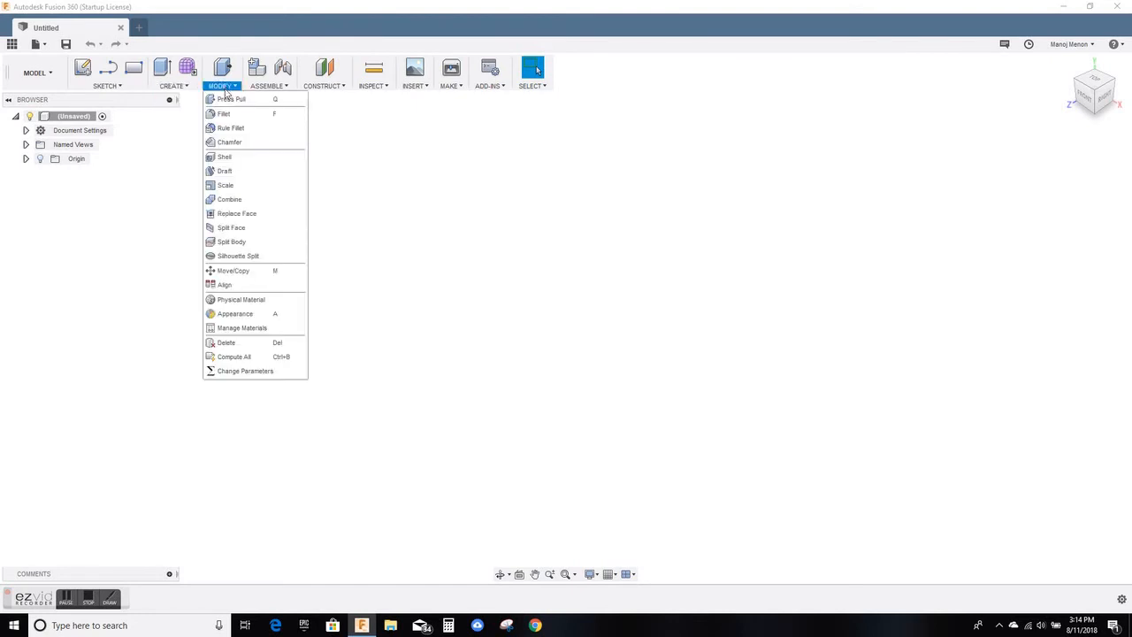
click(275, 87)
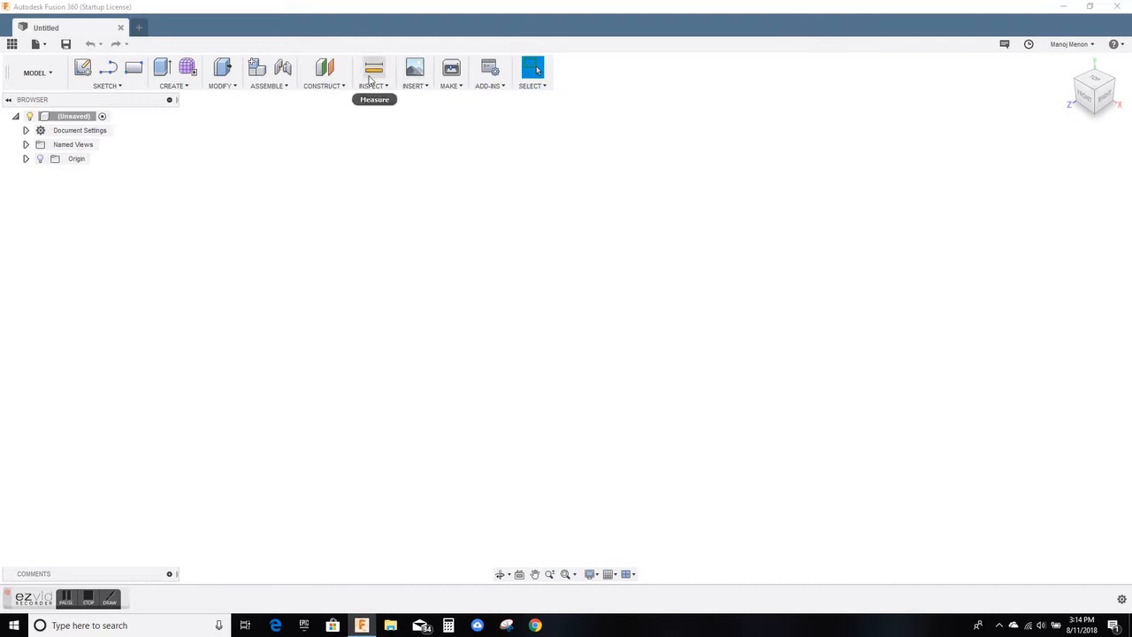
click(420, 87)
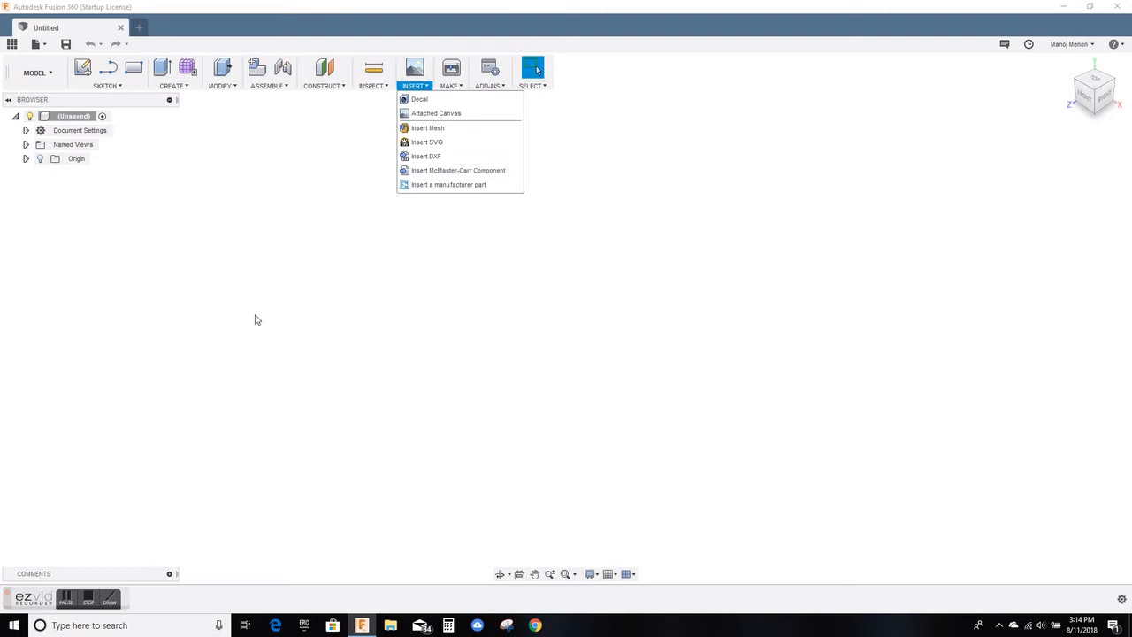
click(225, 284)
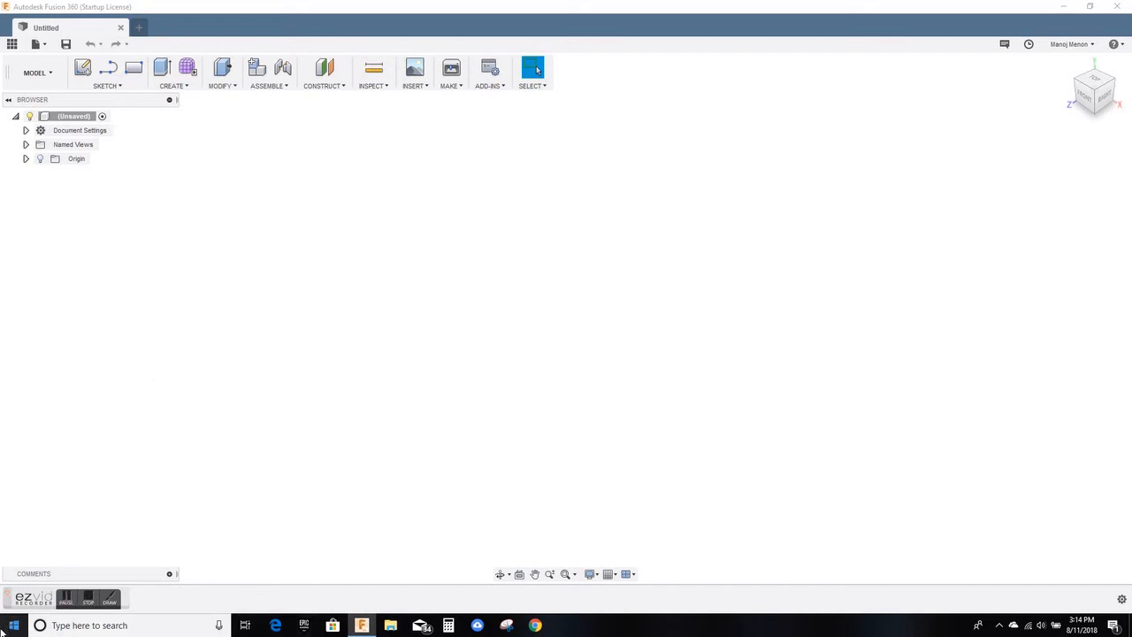
drag(9, 602, 951, 591)
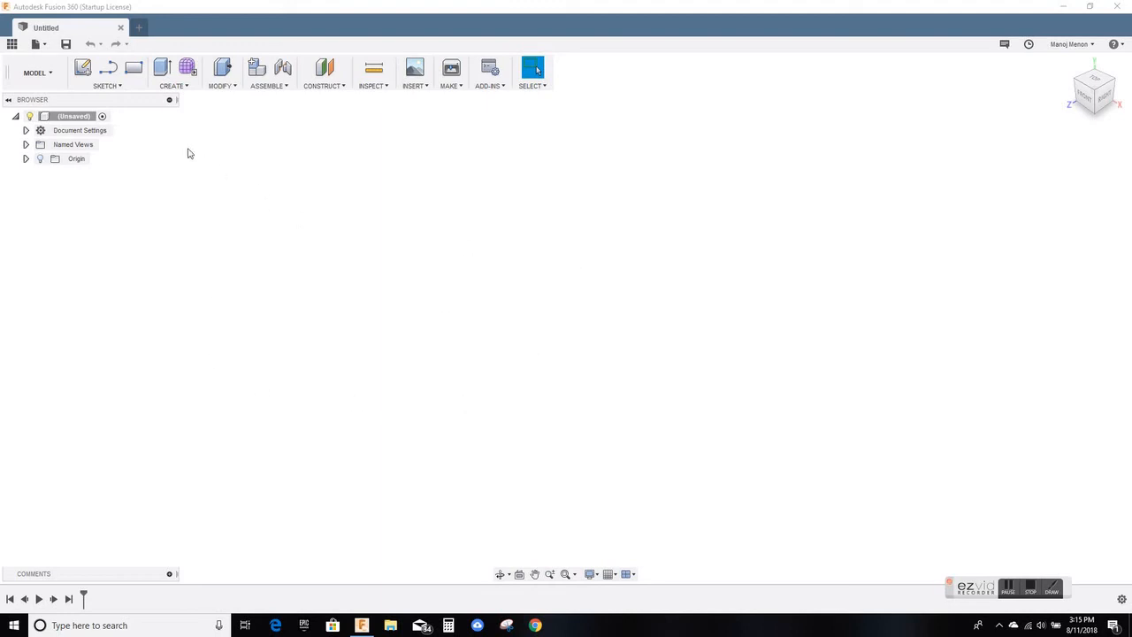
Sketch one line on the front plane above the origin, rising from about (-50, 25) to (47, 51) mm, and undock the sketch palette
click(119, 86)
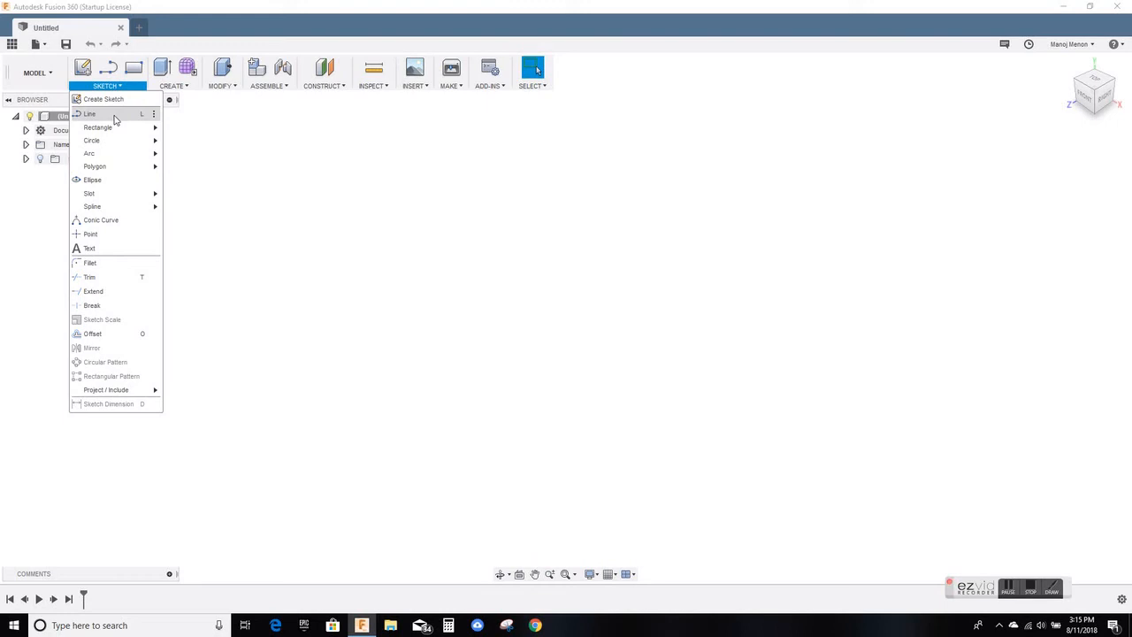
click(114, 115)
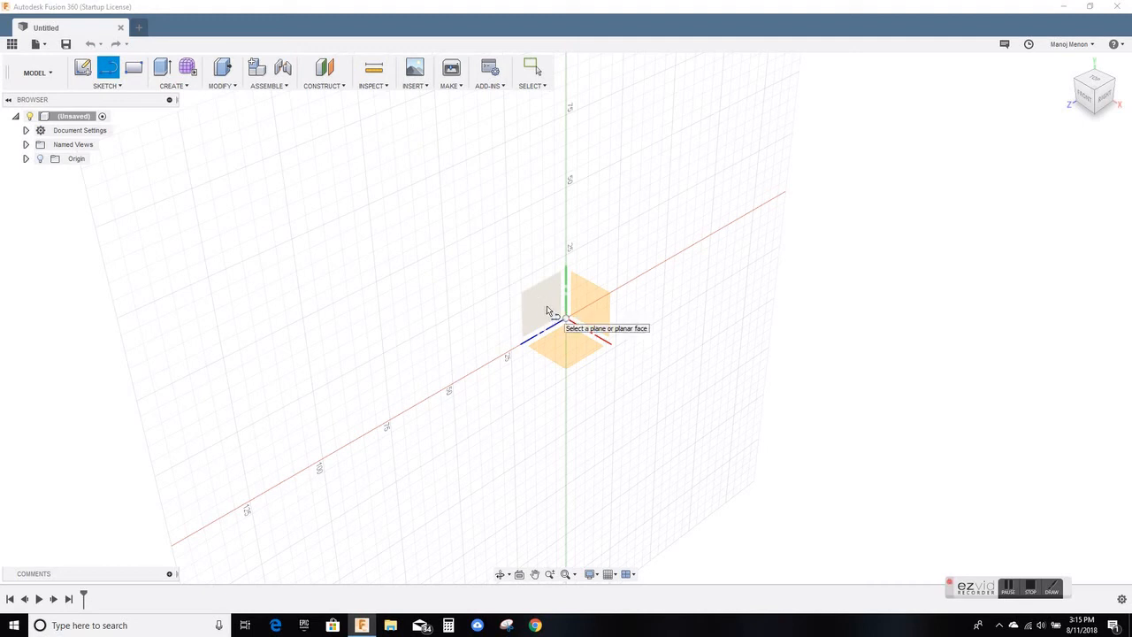
click(524, 281)
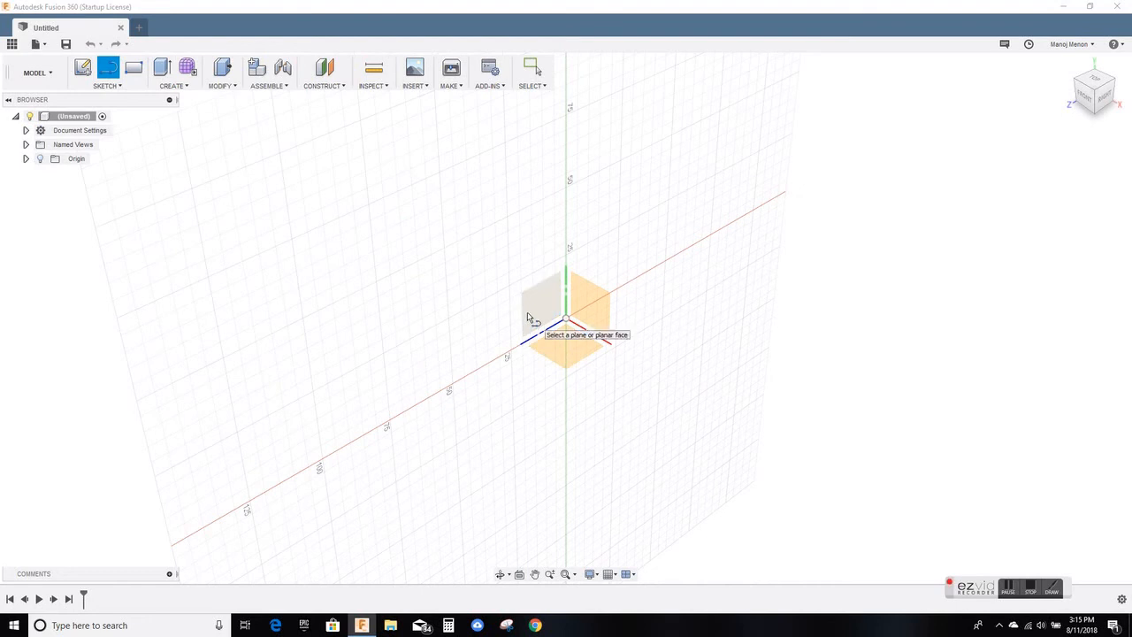
shift+middle_drag(528, 317, 597, 311)
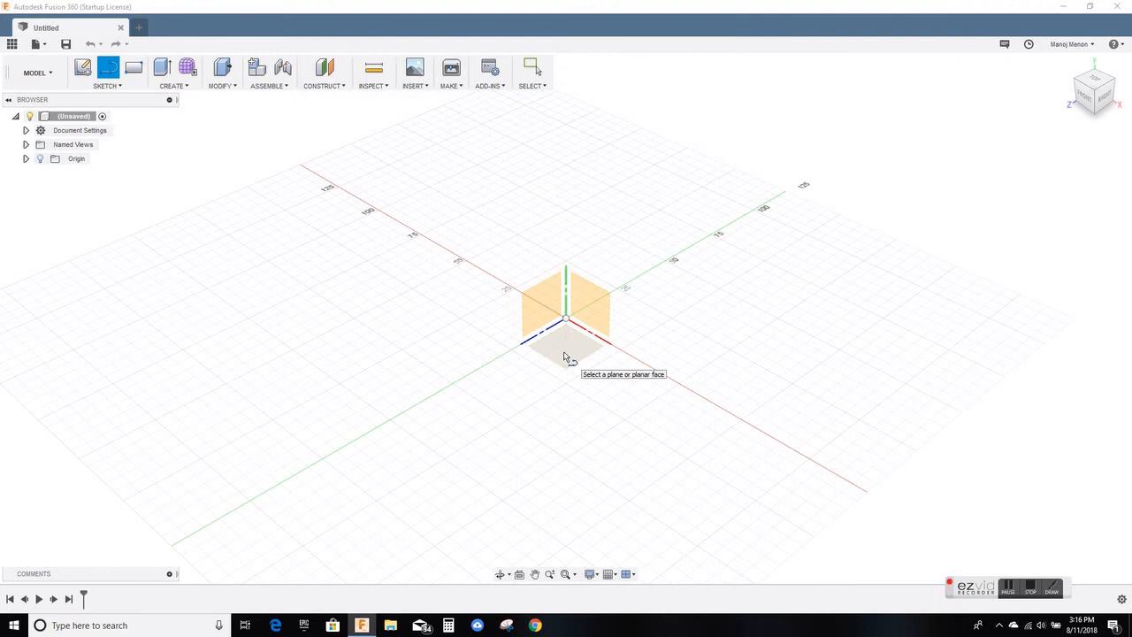
click(582, 309)
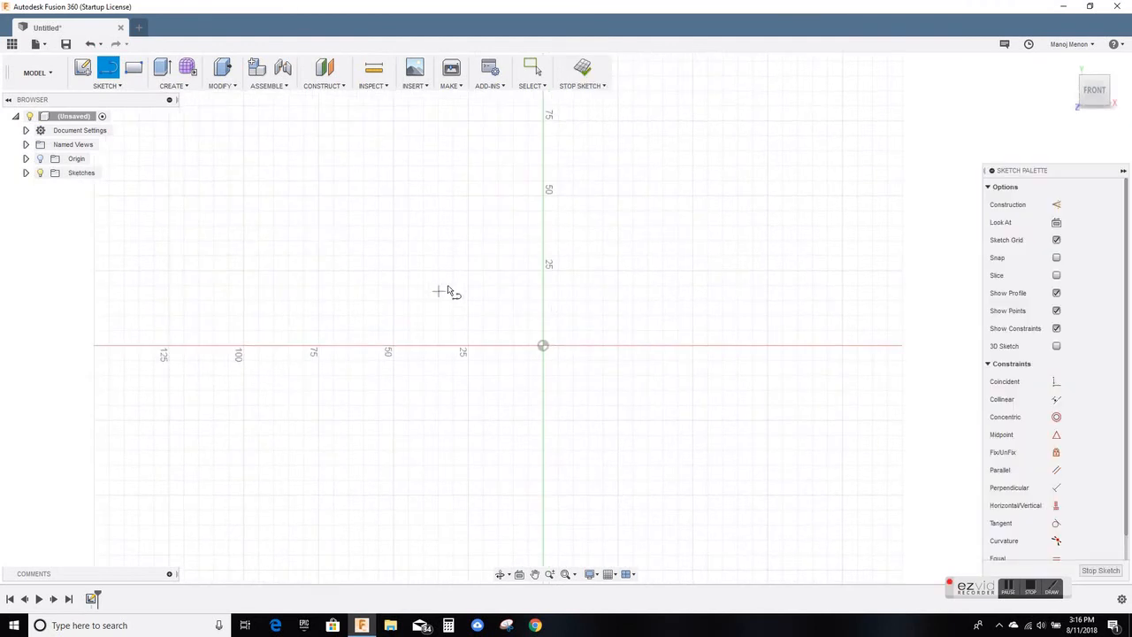
click(394, 269)
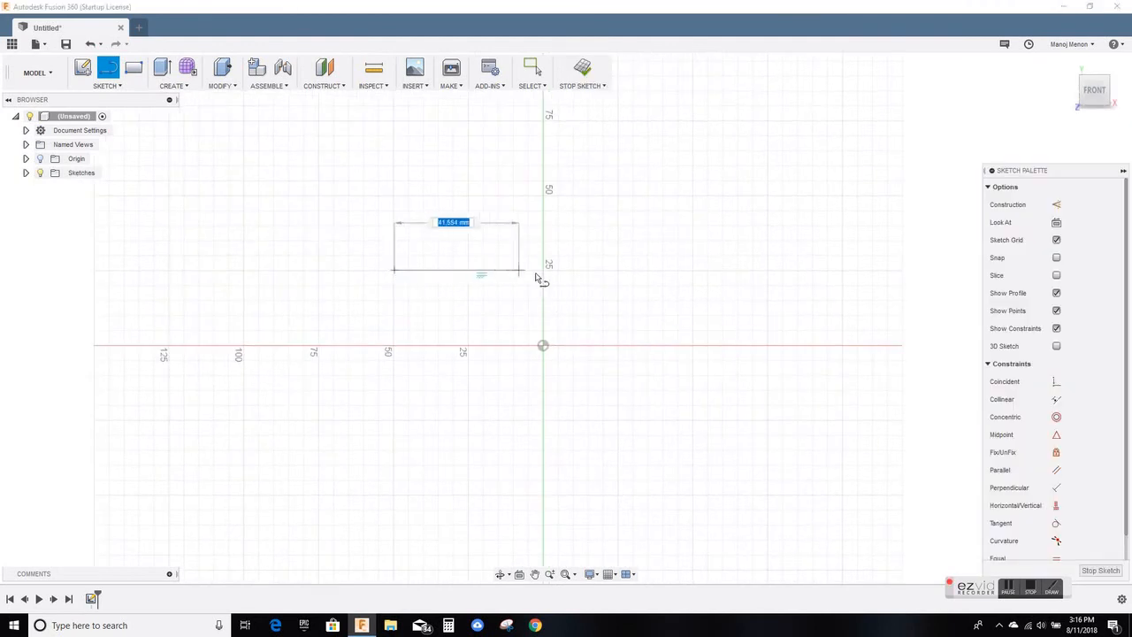
click(684, 193)
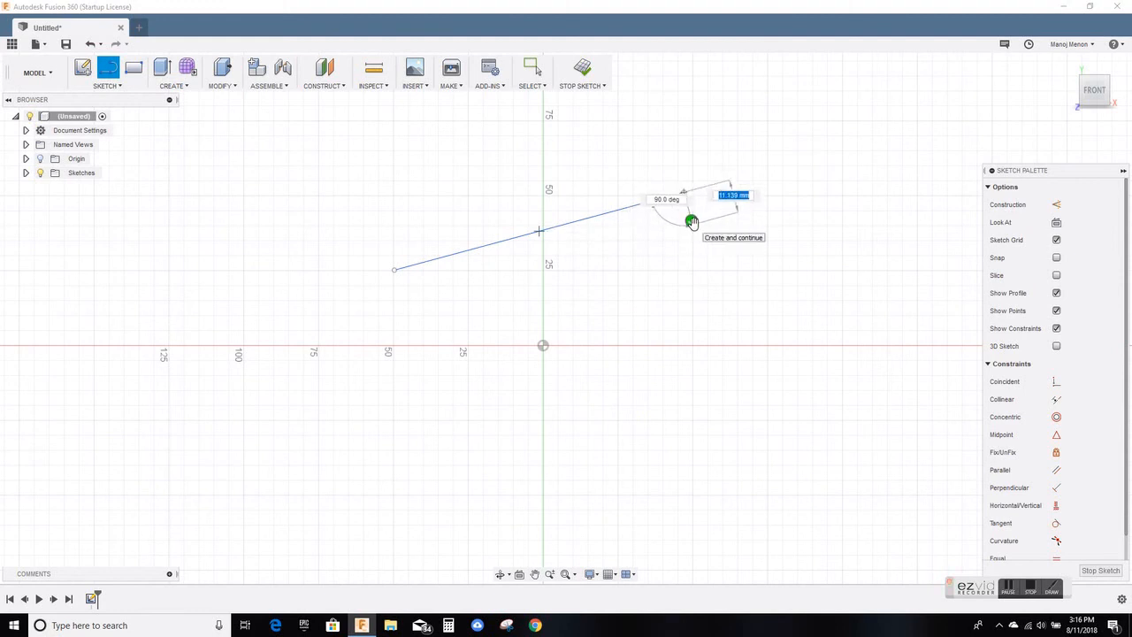
key(Escape)
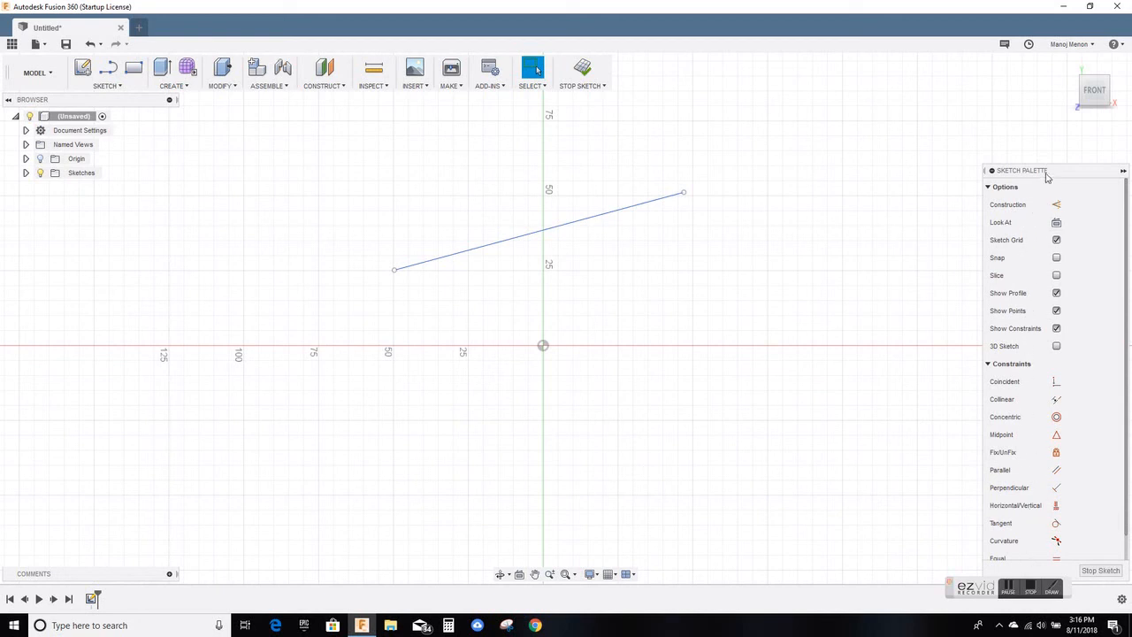
drag(1047, 177, 994, 152)
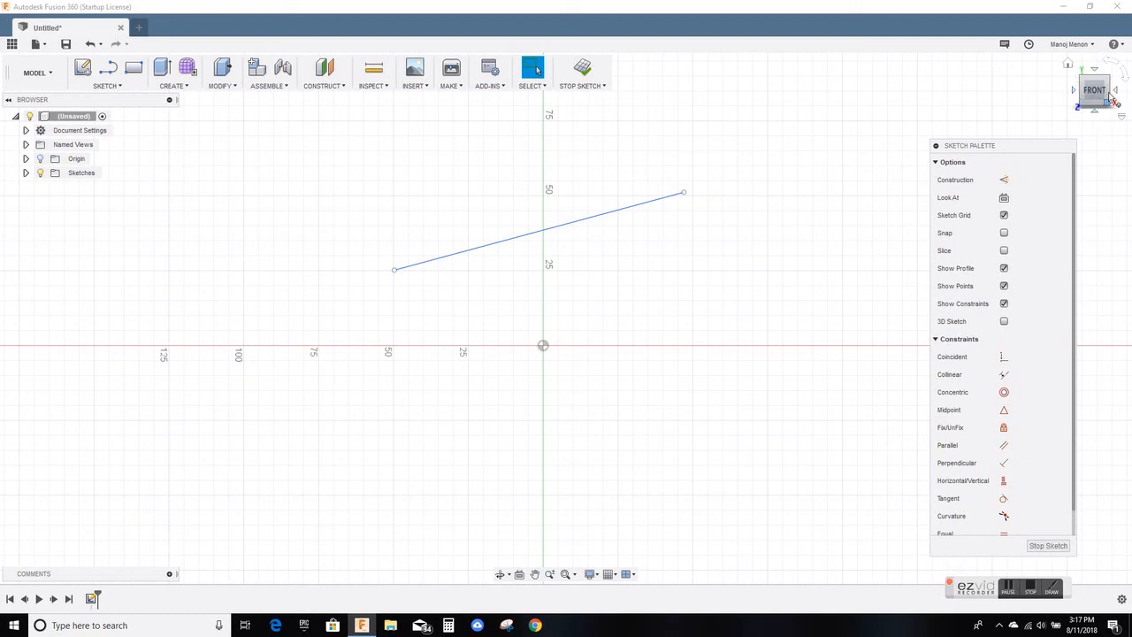
Save the design as SketchLine in the Practise folder of My Projects > master
click(69, 45)
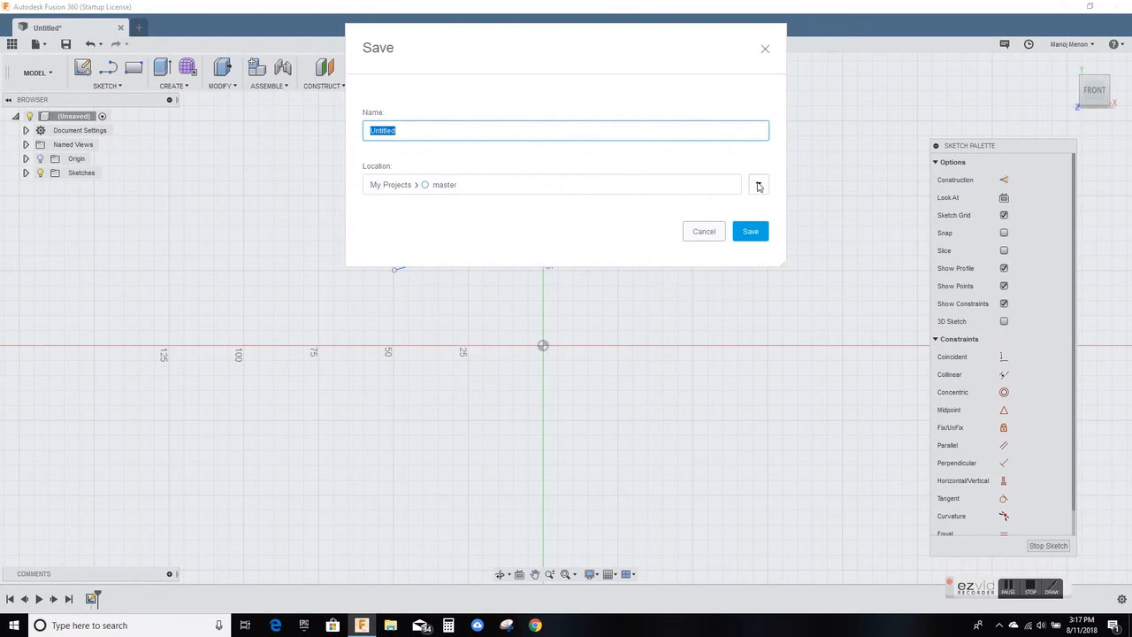
click(758, 185)
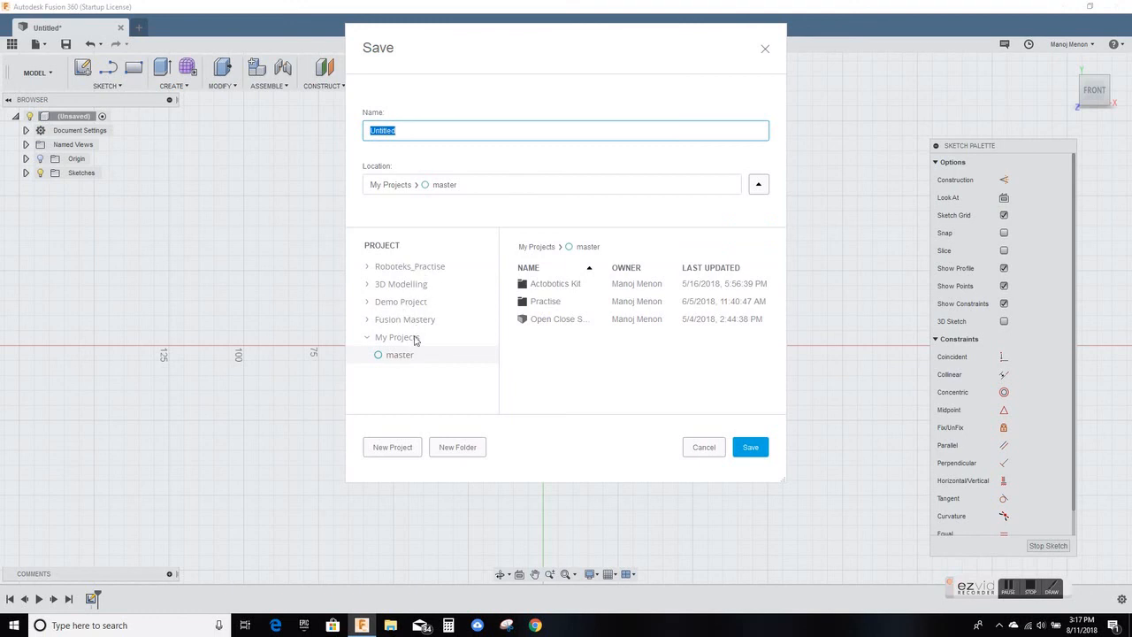
double_click(540, 302)
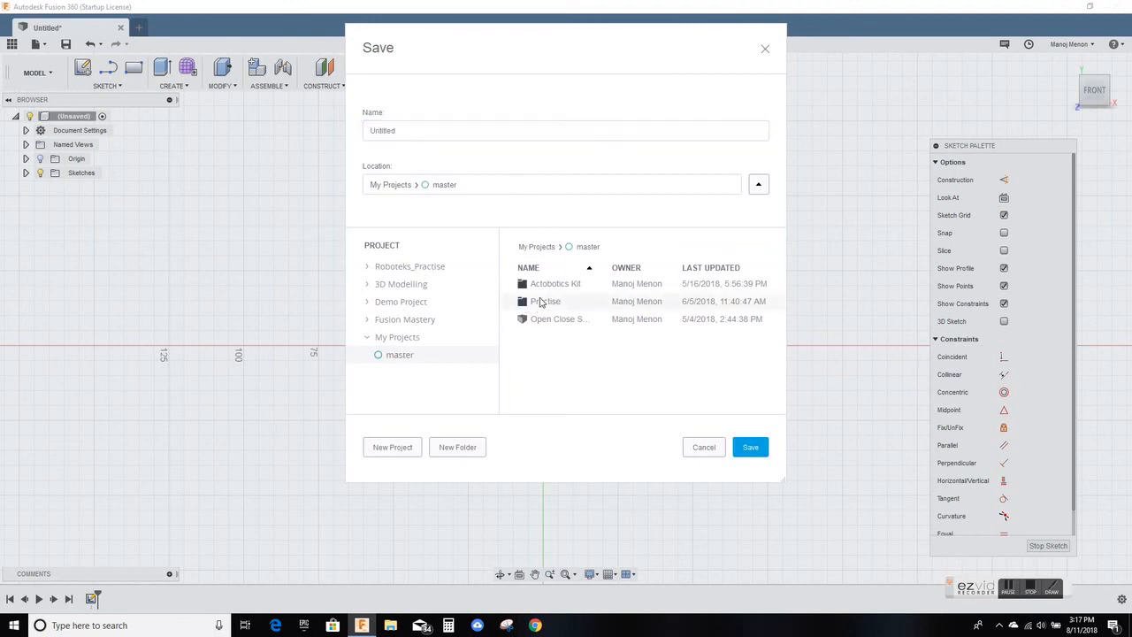
click(409, 132)
drag(410, 132, 358, 139)
text(Ske)
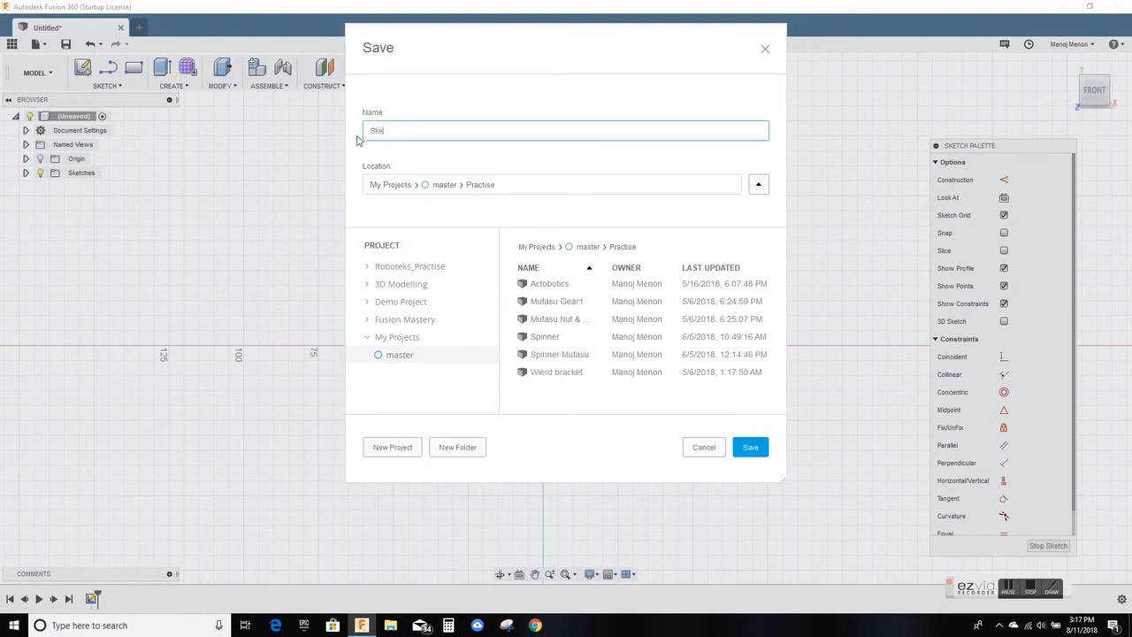
text(tchLine)
click(753, 448)
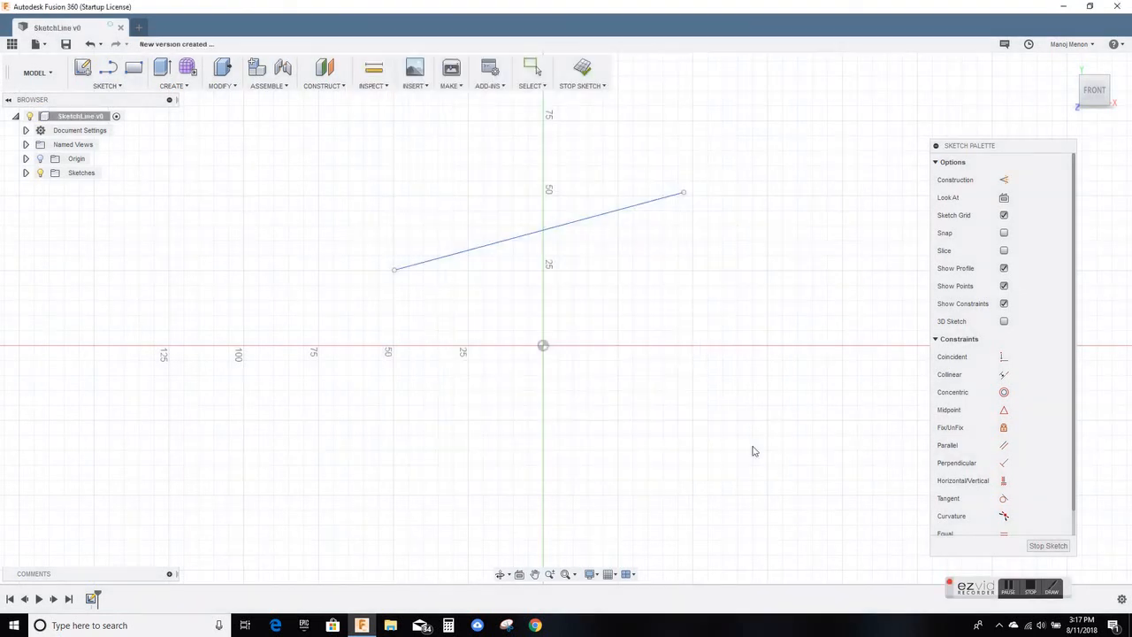